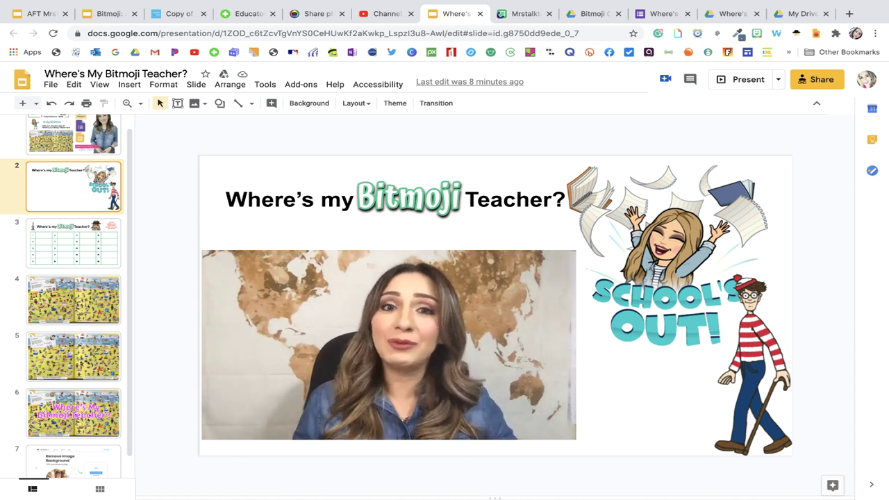
# Review the numbered teacher-name table on slide 3 and the beach scene on slide 4.
pyautogui.click(38, 239)
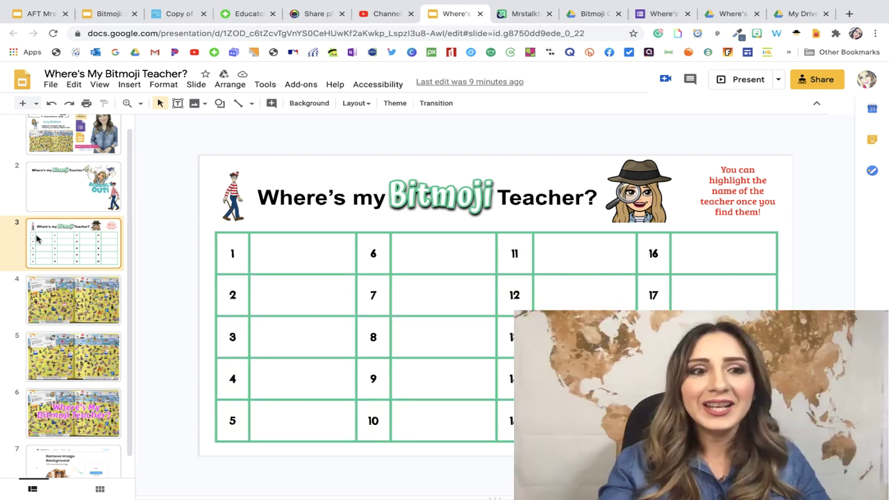
pyautogui.click(81, 302)
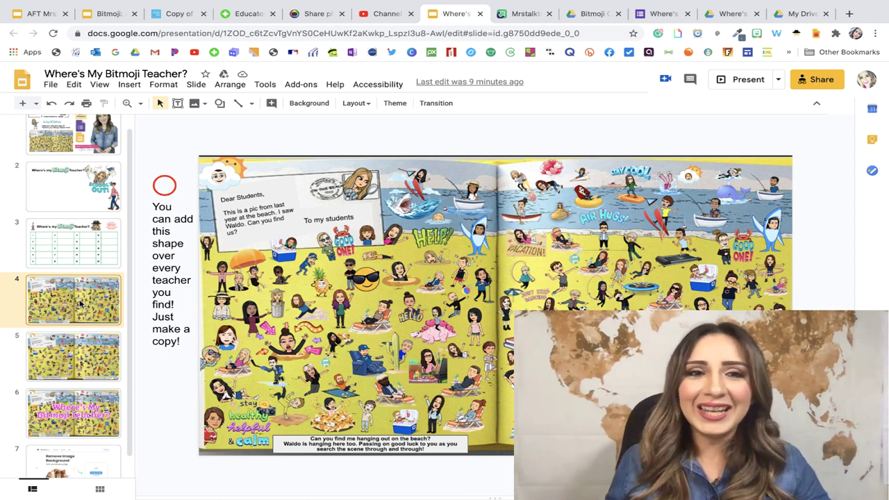
pyautogui.click(164, 183)
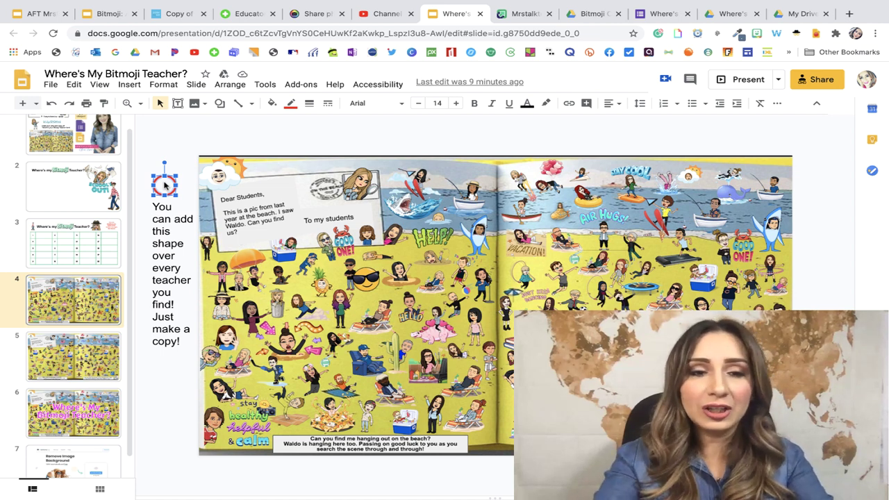
pyautogui.hotkey('ctrl', 'd')
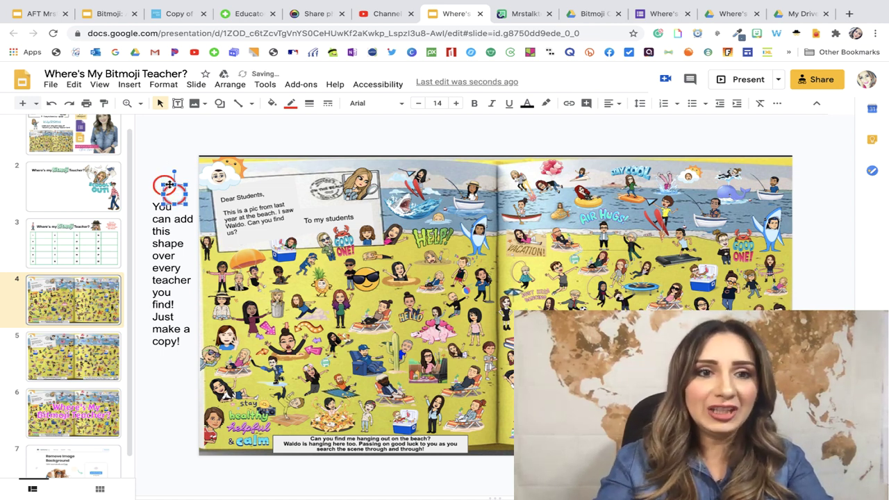
pyautogui.moveTo(167, 179); pyautogui.dragTo(202, 205)
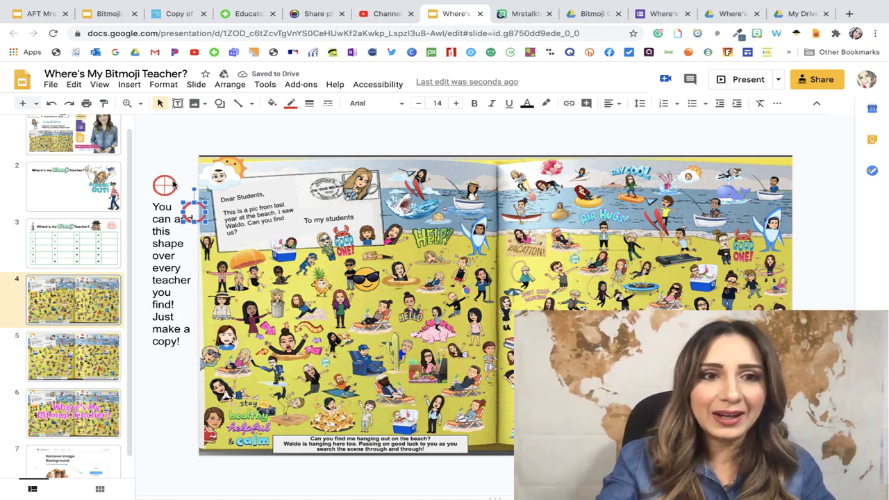
pyautogui.hotkey('ctrl', 'z')
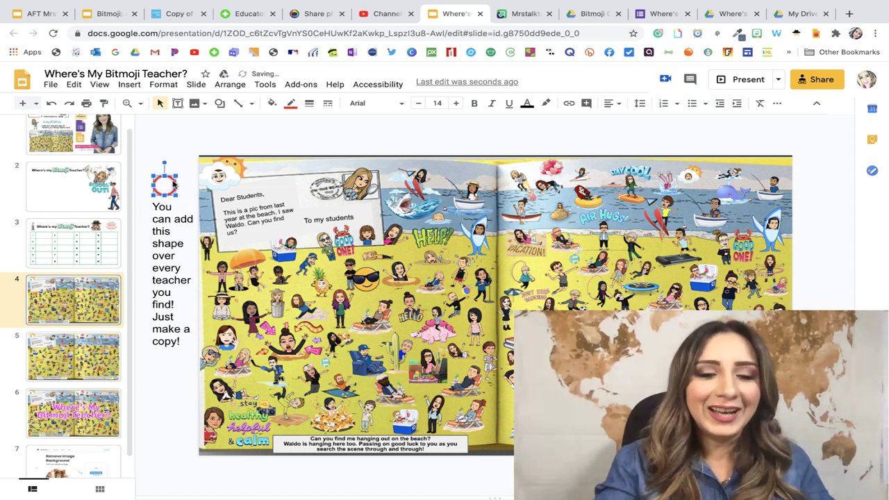
pyautogui.moveTo(174, 184); pyautogui.dragTo(207, 217)
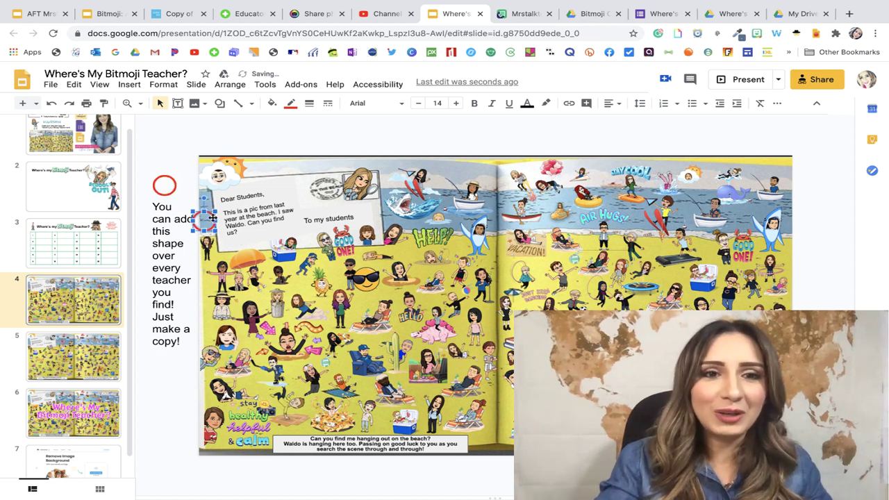
pyautogui.hotkey('ctrl', 'z')
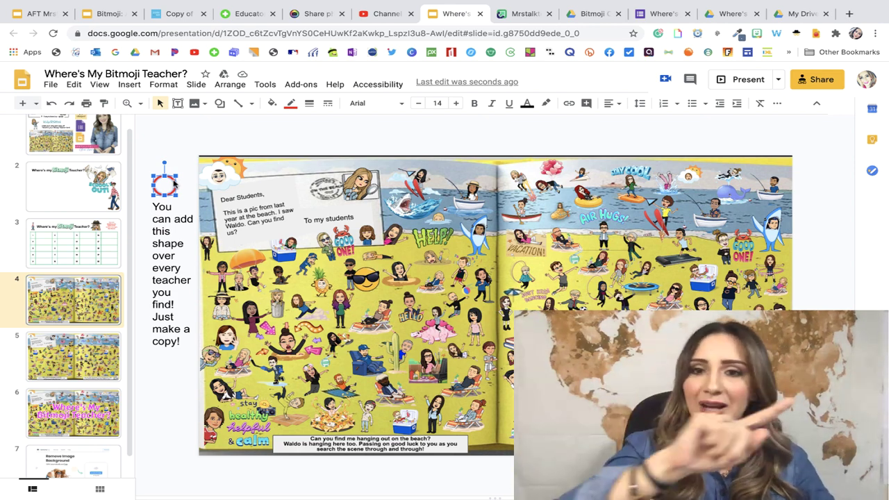
# Place a copy of the red circle over the Bitmoji face beside the "HELP!" sticker in the beach scene.
pyautogui.click(175, 195)
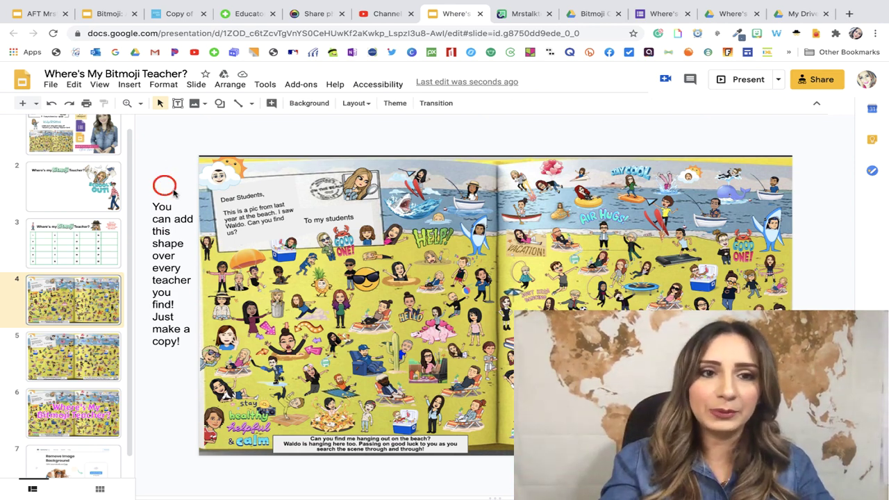
pyautogui.click(166, 186)
pyautogui.moveTo(174, 193); pyautogui.dragTo(311, 212)
pyautogui.press('Escape')
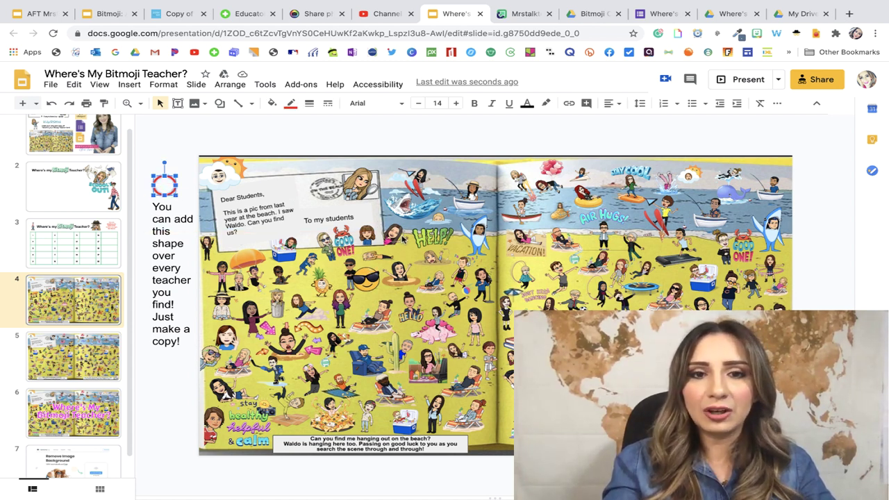
pyautogui.moveTo(401, 238); pyautogui.dragTo(402, 242)
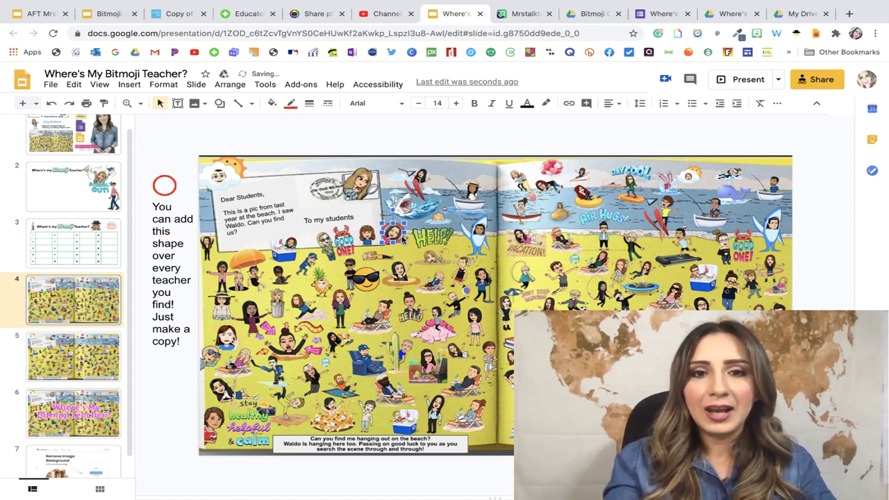
pyautogui.click(176, 194)
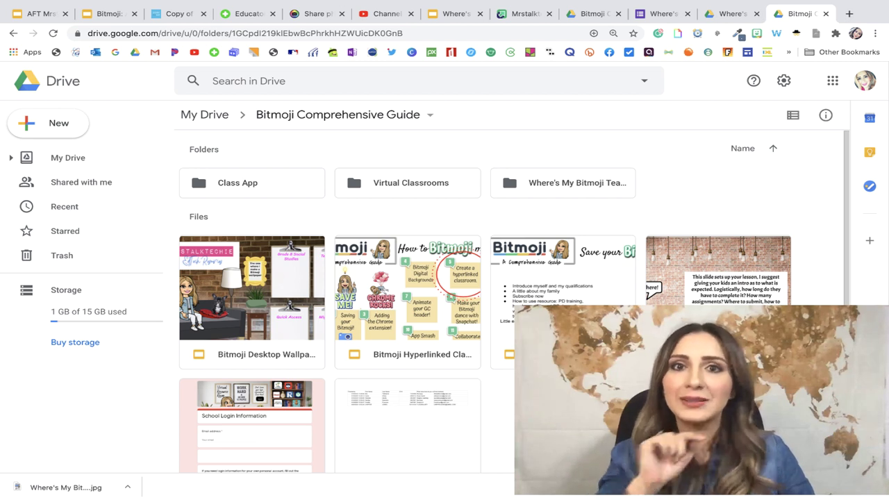
# In Google Drive, open the "Where's My Bitmoji Teacher (File responses)" folder and create a blank Google Form in it.
pyautogui.click(564, 191)
pyautogui.doubleClick(564, 191)
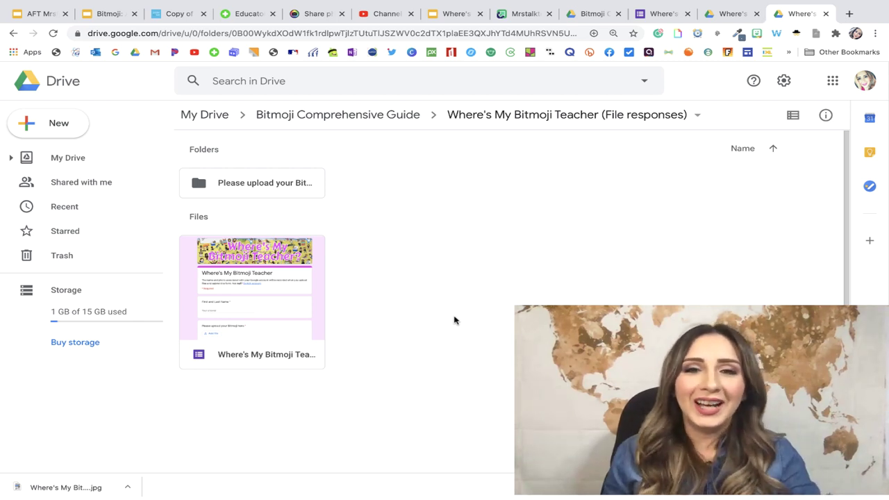
pyautogui.rightClick(401, 188)
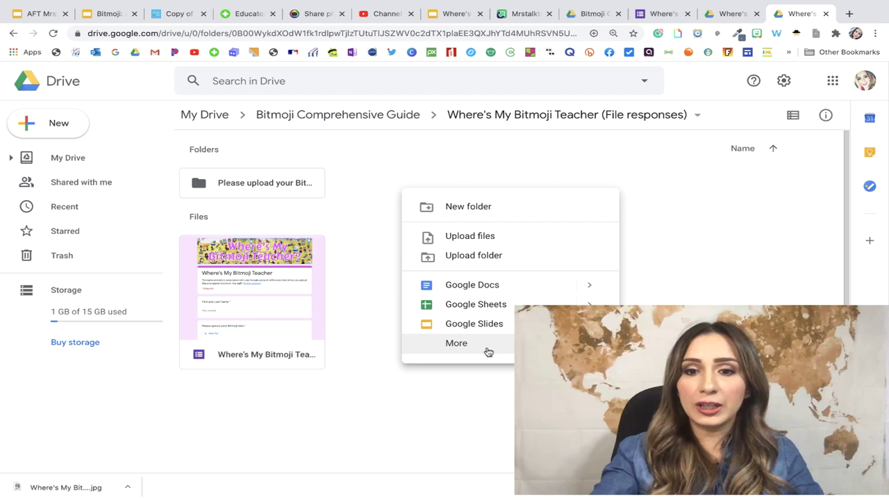
pyautogui.click(659, 343)
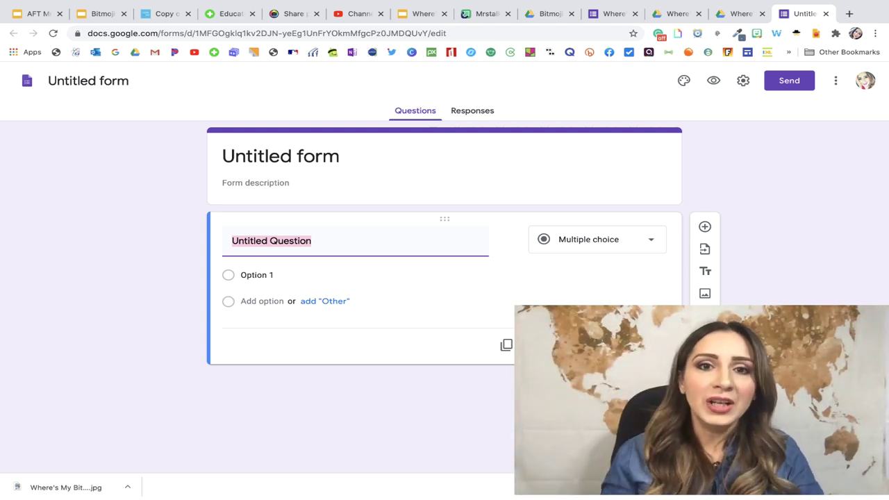
# Title the form "2Bitmoji Teacher" and give the form file the same name.
pyautogui.click(320, 166)
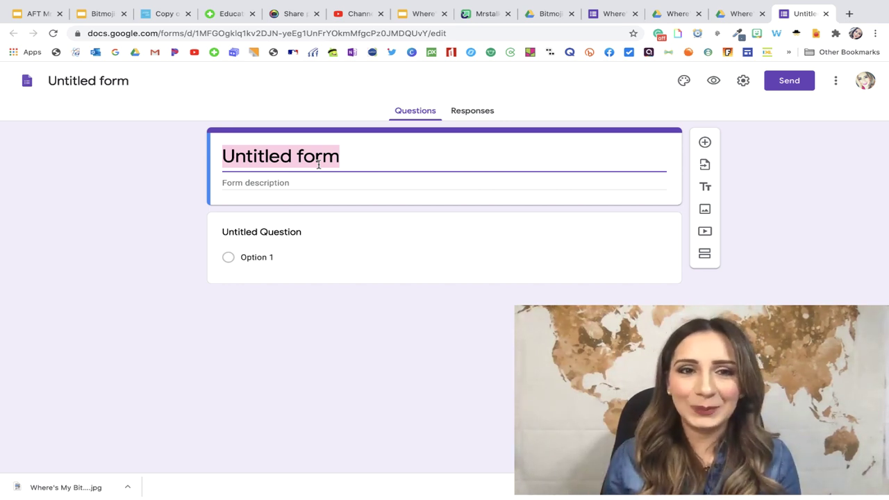
pyautogui.write('2Bitmoji Teacher')
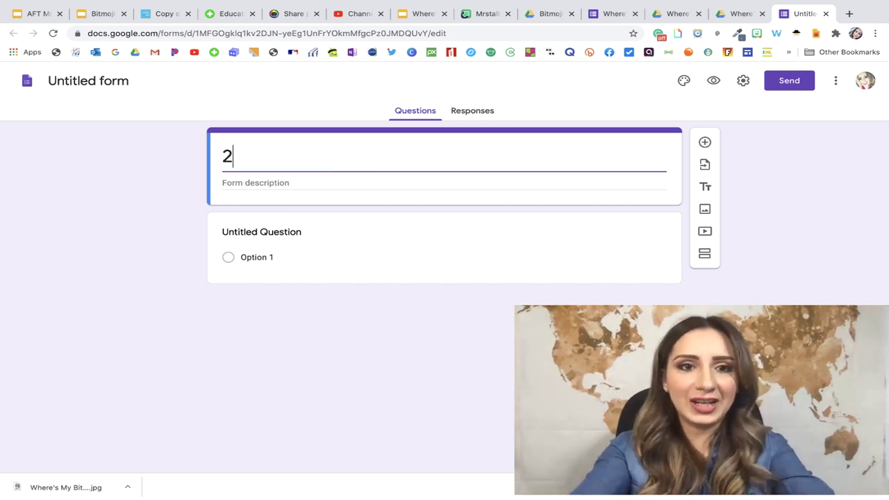
pyautogui.click(93, 93)
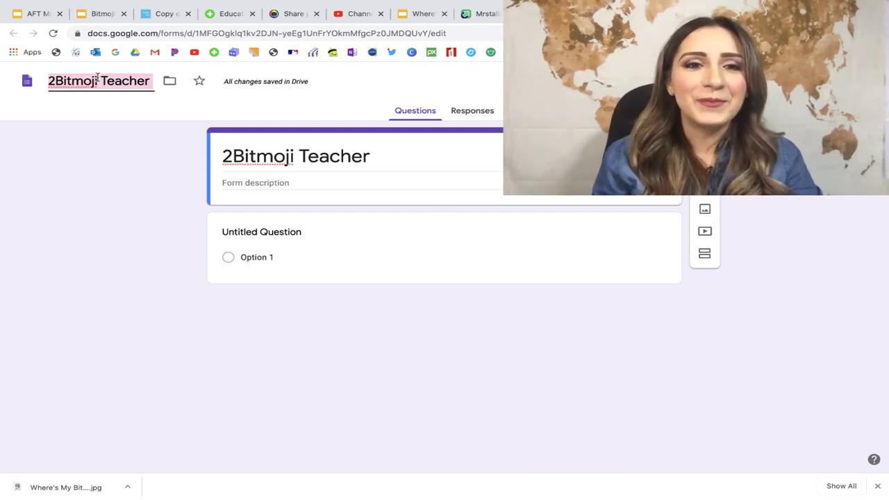
# Turn the untitled question into a required short-answer question reading "First name and Last name".
pyautogui.click(259, 234)
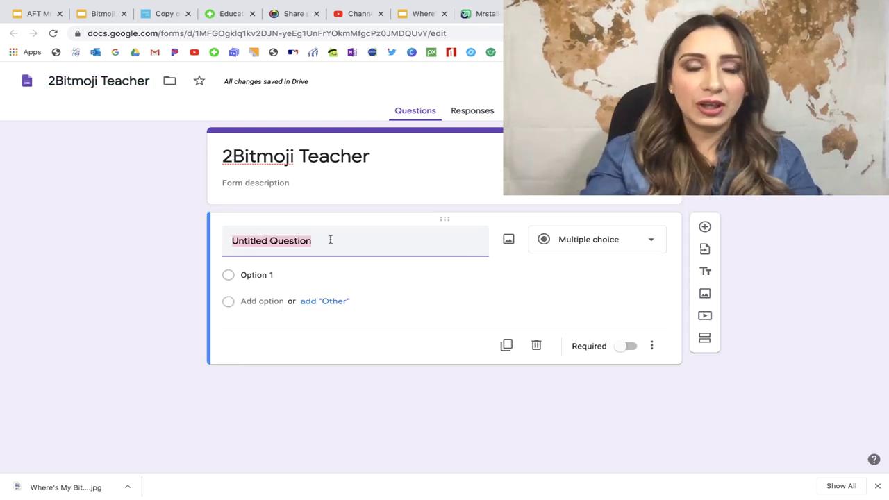
pyautogui.write('First nam')
pyautogui.press('BackSpace')
pyautogui.write('me and Last Name')
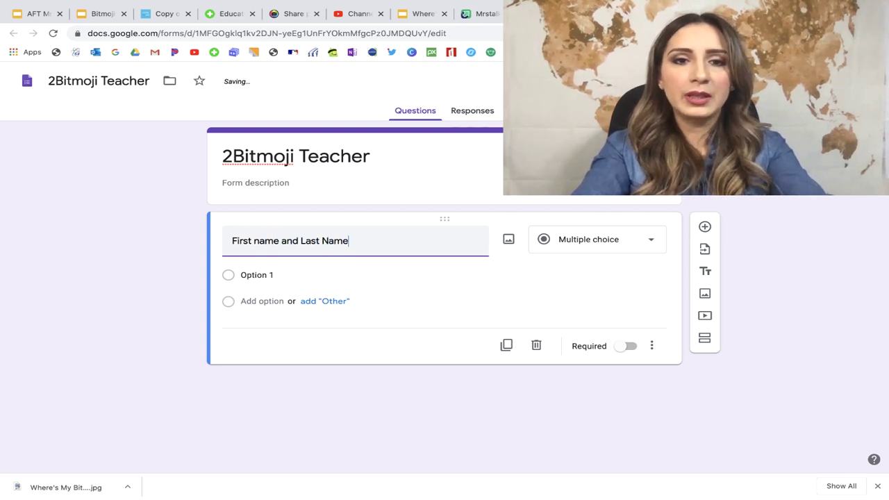
pyautogui.press('BackSpace')
pyautogui.press('BackSpace')
pyautogui.press('BackSpace')
pyautogui.press('BackSpace')
pyautogui.write('name')
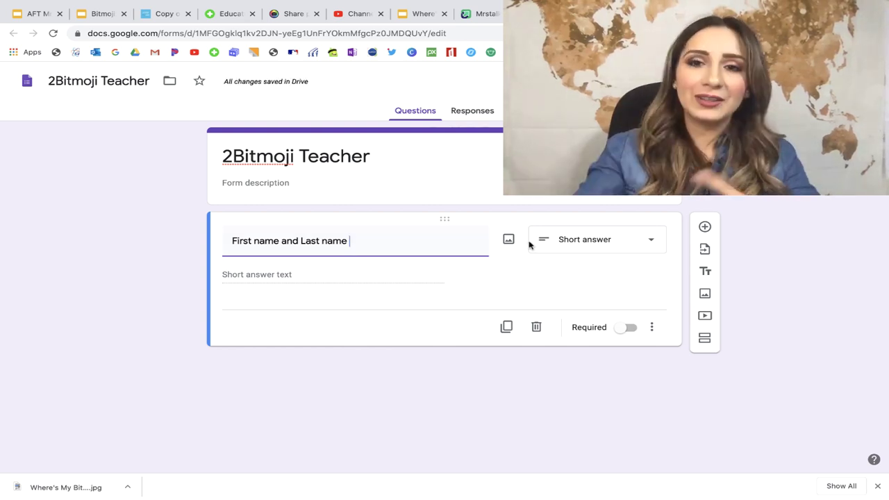
pyautogui.click(623, 332)
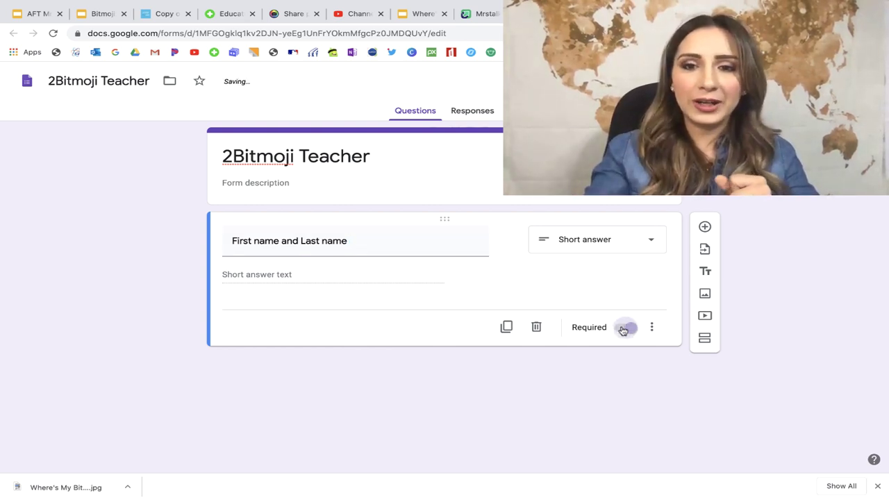
# Add a file upload question reading "Upload your Bitmoji here" and allow respondents to upload files to Drive.
pyautogui.click(704, 229)
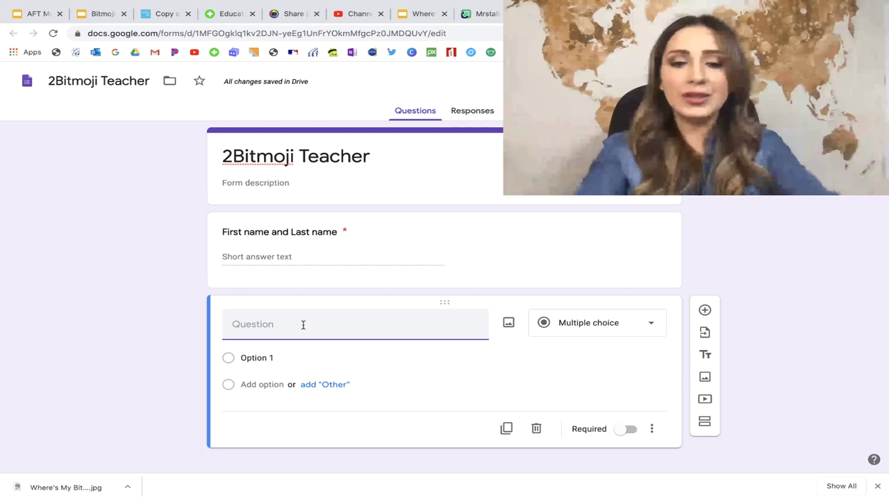
pyautogui.write('Upload your Bitmoj')
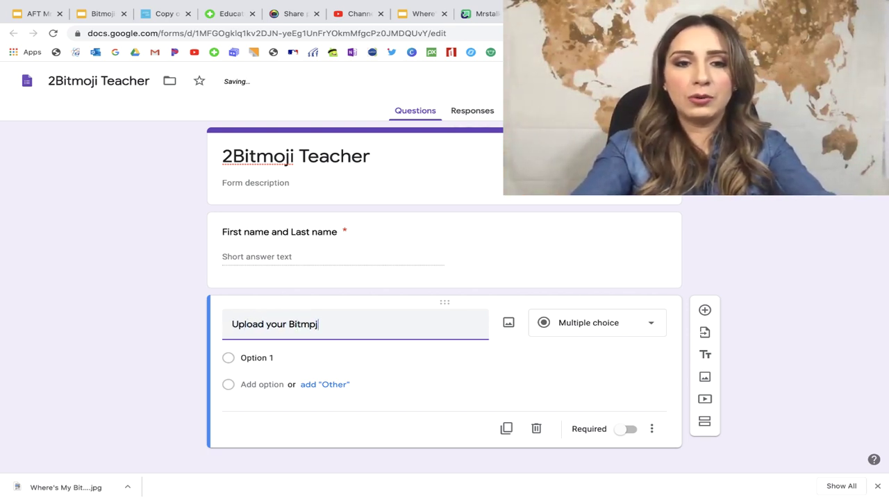
pyautogui.press('BackSpace')
pyautogui.press('BackSpace')
pyautogui.write('oji here')
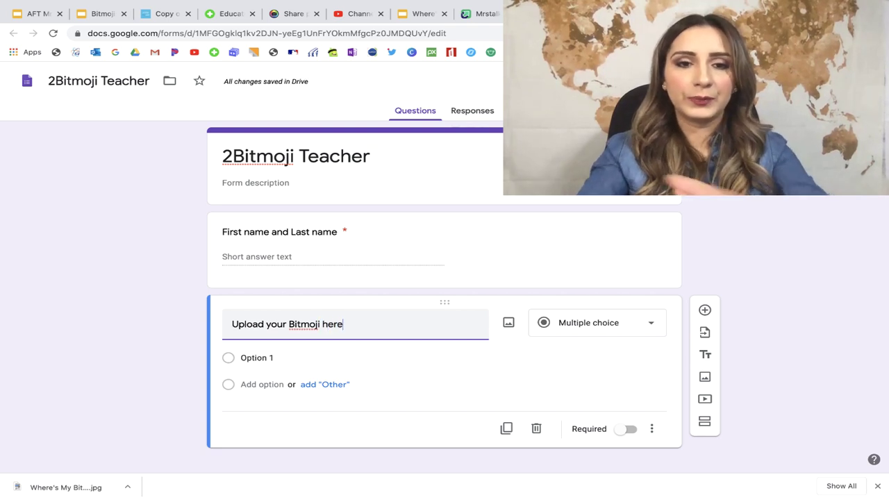
pyautogui.click(587, 332)
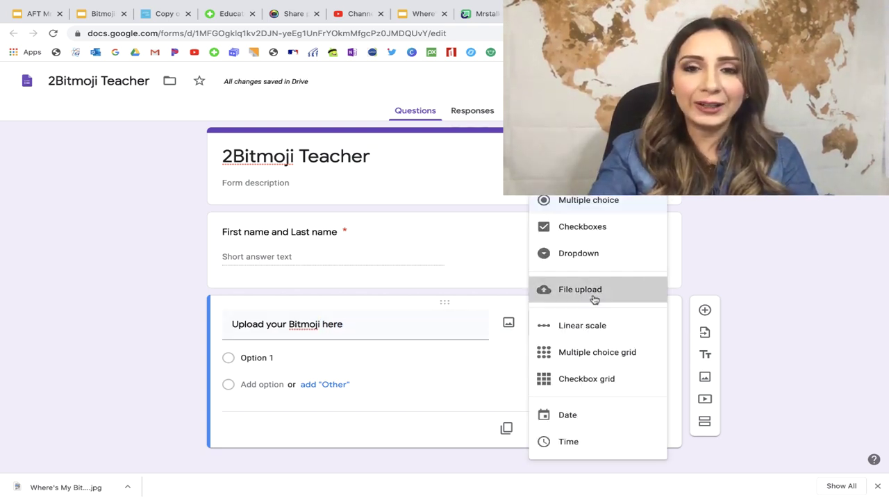
pyautogui.click(594, 299)
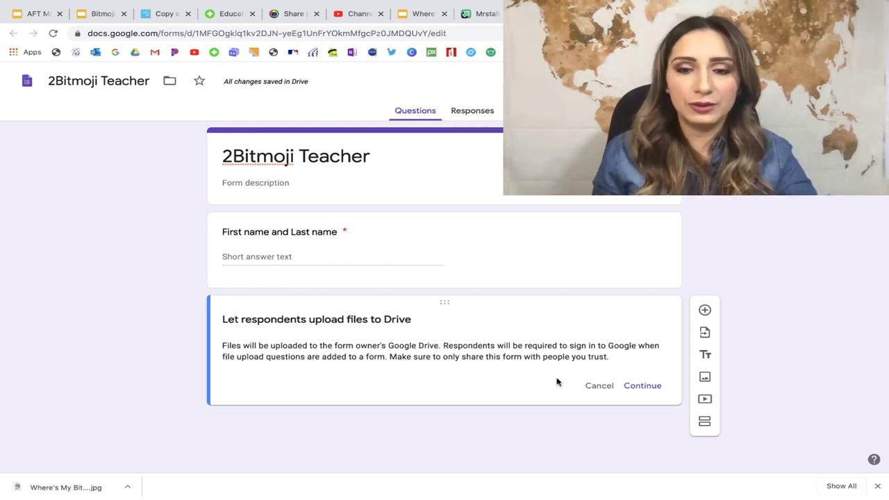
pyautogui.click(653, 389)
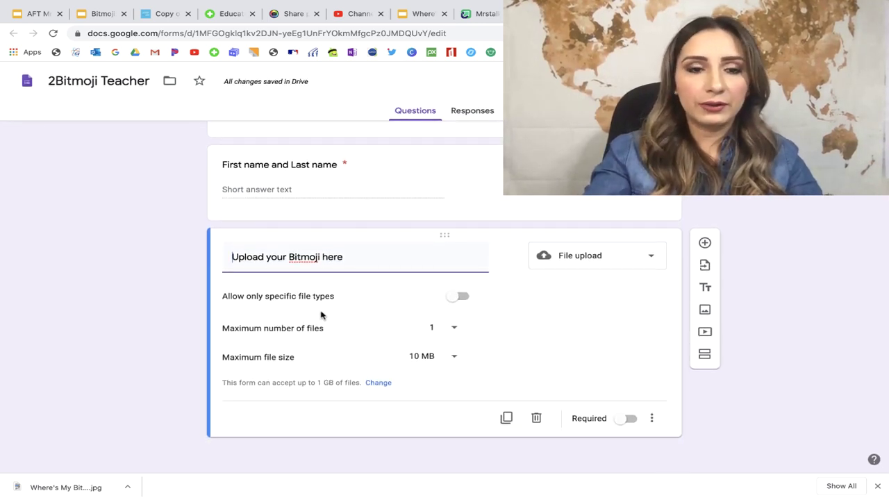
# Limit the Bitmoji upload question to 5 files of at most 10 MB and make it required.
pyautogui.click(455, 329)
pyautogui.click(441, 353)
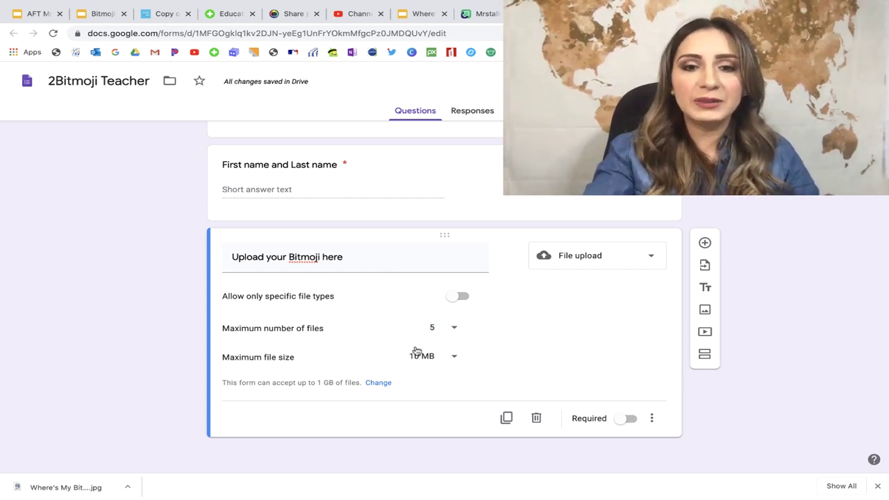
pyautogui.click(453, 356)
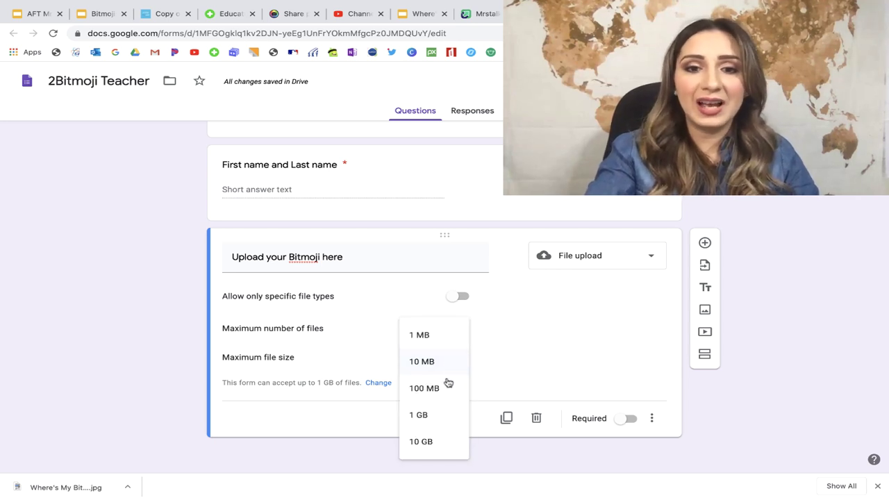
pyautogui.click(448, 362)
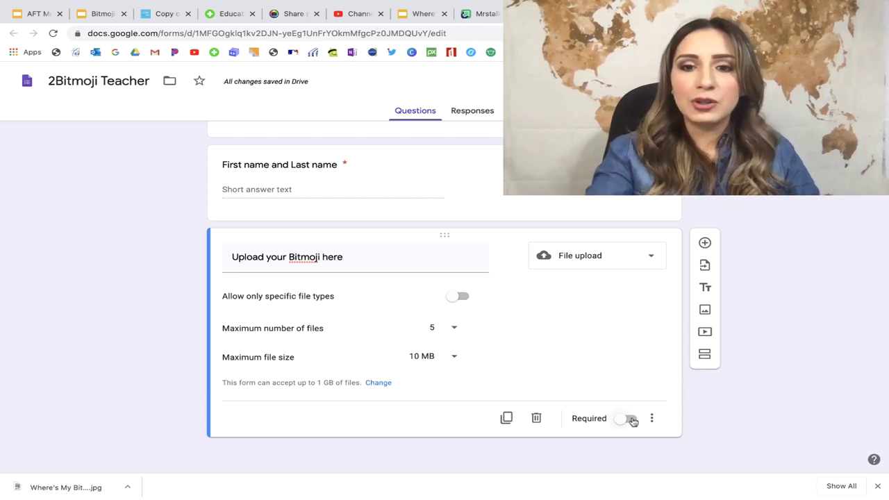
pyautogui.click(621, 420)
# Upload the downloaded Where's My Bitmoji Teacher image as the form header, cropped to the band around its pink title.
pyautogui.scroll(1, 617, 331)
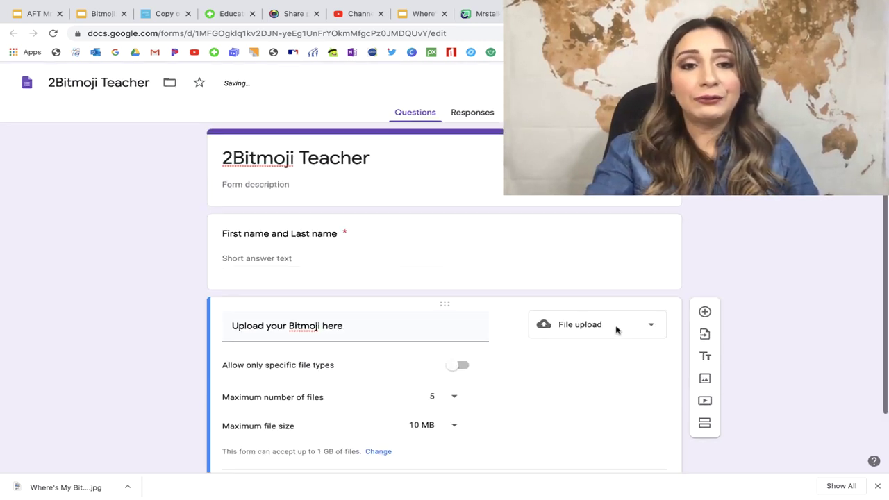
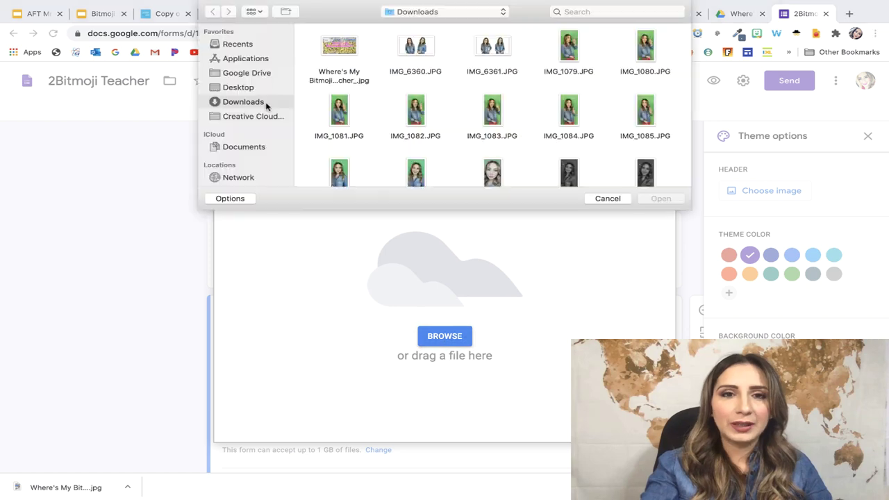
pyautogui.click(335, 45)
pyautogui.click(656, 200)
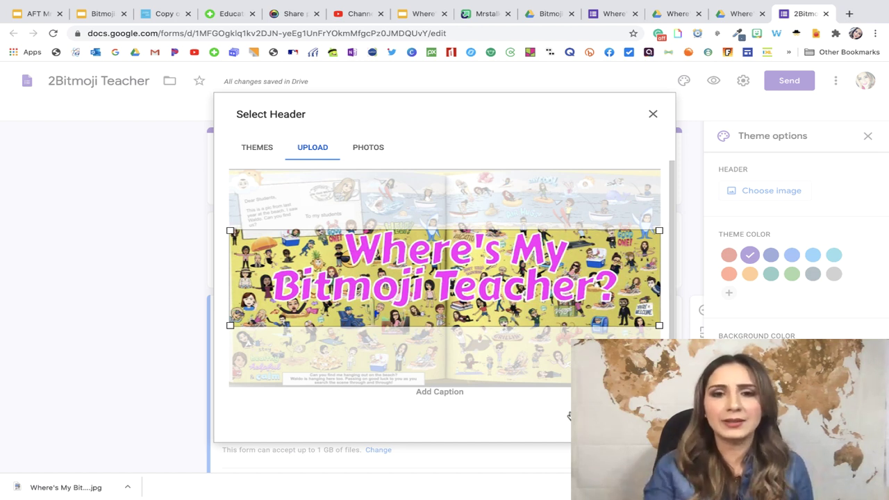
pyautogui.moveTo(432, 273)
pyautogui.mouseDown()
pyautogui.moveTo(432, 284)
pyautogui.moveTo(432, 259)
pyautogui.mouseUp()
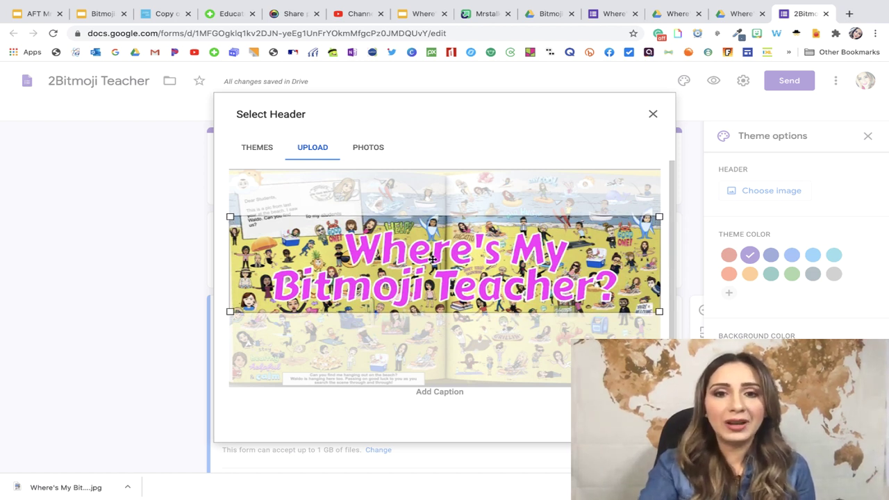
pyautogui.moveTo(432, 258); pyautogui.dragTo(434, 263)
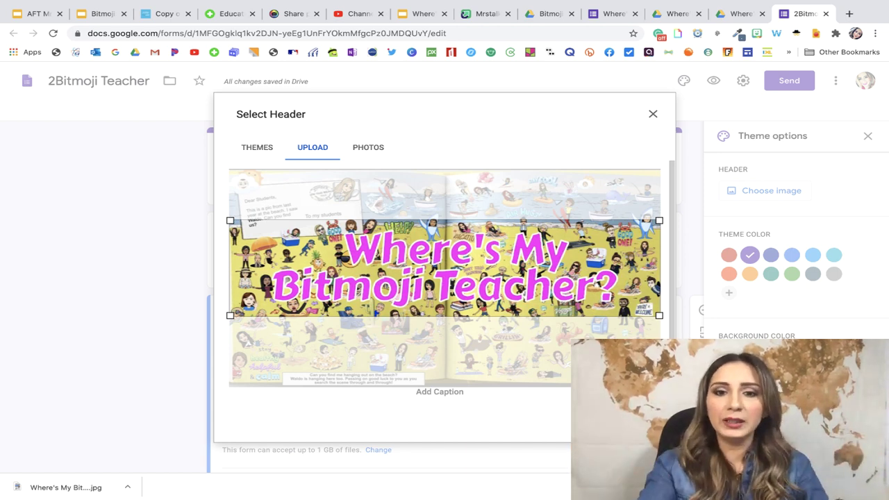
pyautogui.click(642, 420)
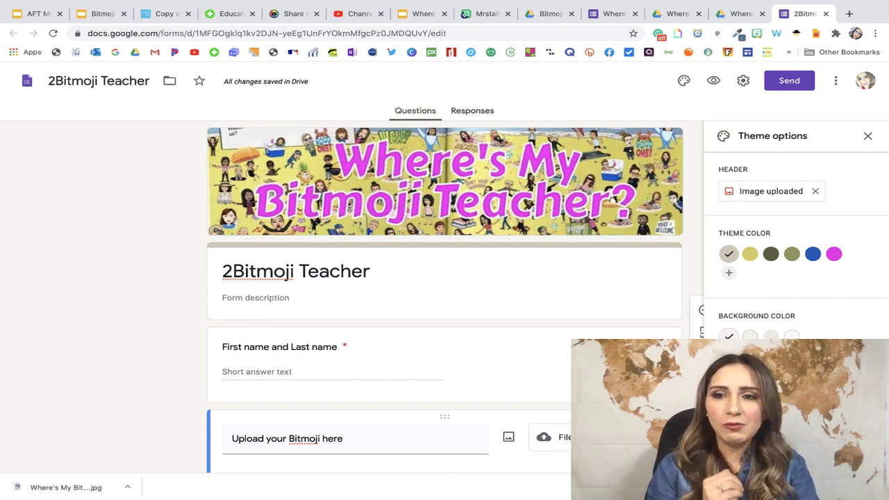
# Set the form's theme color to magenta, close the theme options and review the form's questions.
pyautogui.click(834, 253)
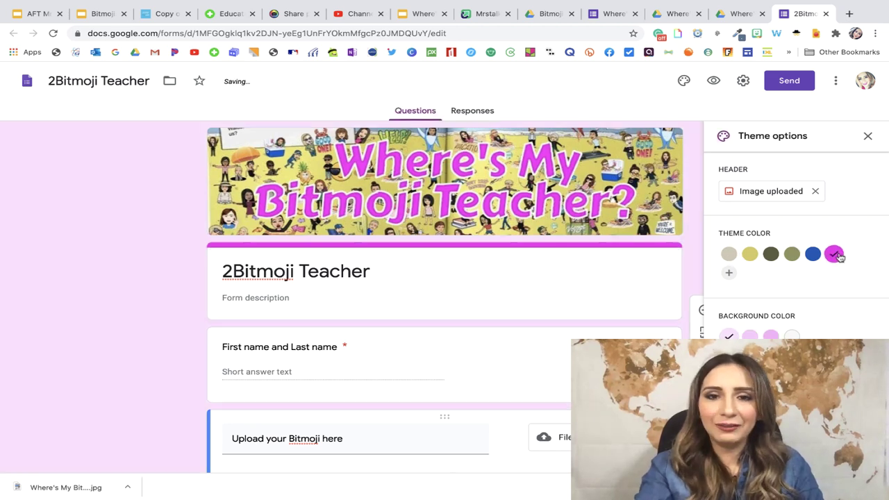
pyautogui.click(867, 137)
pyautogui.scroll(-3, 354, 386)
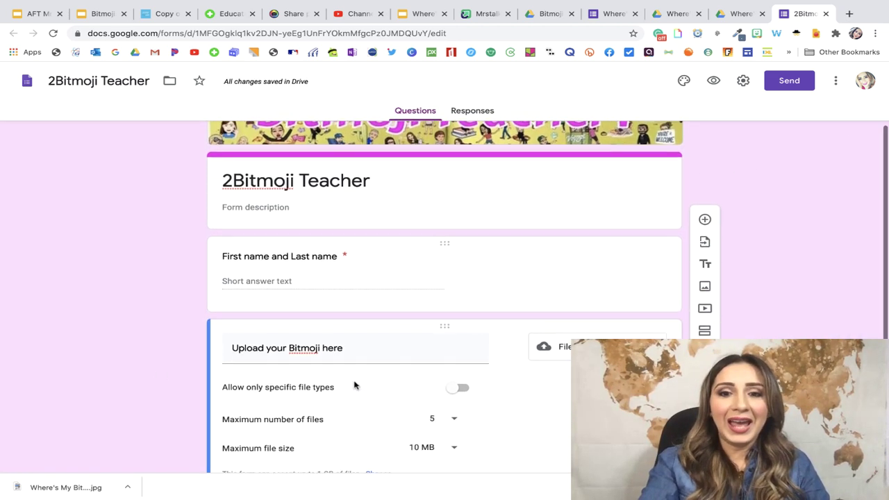
pyautogui.scroll(-3, 354, 386)
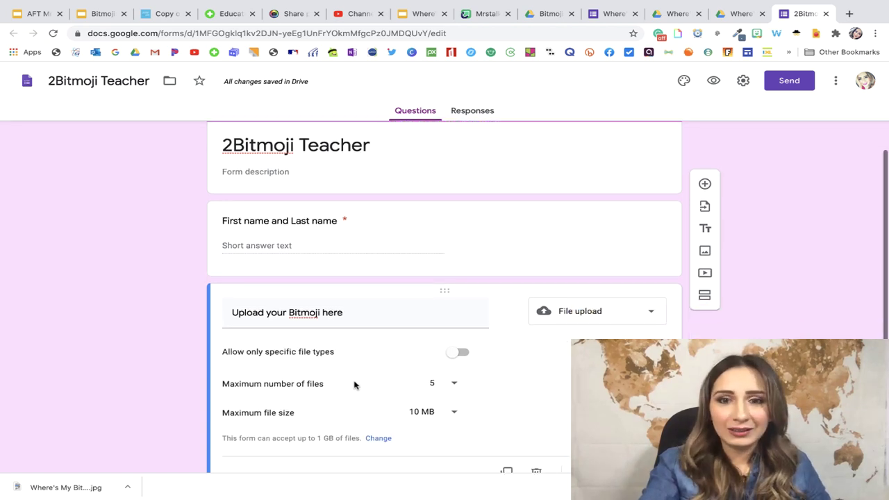
pyautogui.scroll(6, 371, 286)
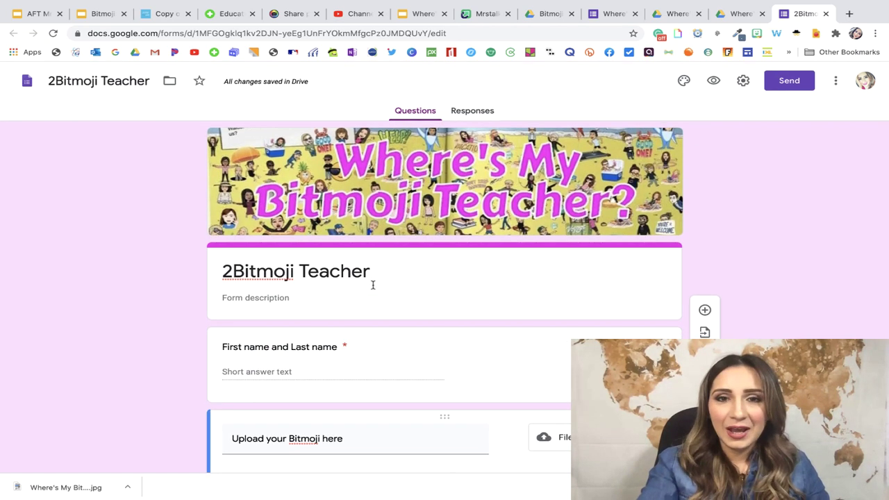
# Check the form's response options, including email notifications for new responses, and return to the questions.
pyautogui.click(471, 112)
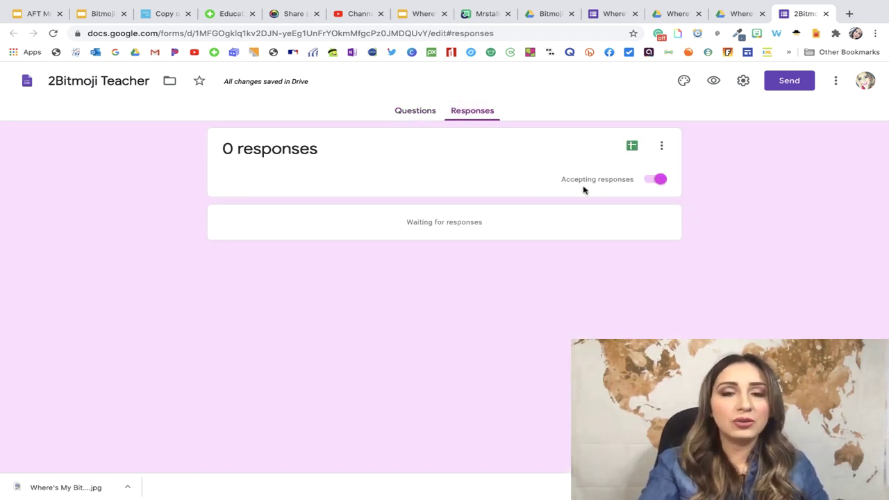
pyautogui.click(661, 149)
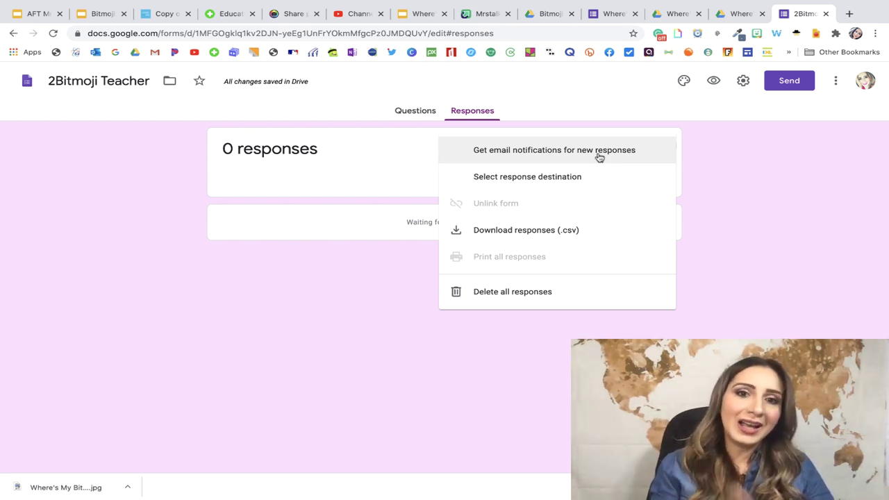
pyautogui.click(489, 394)
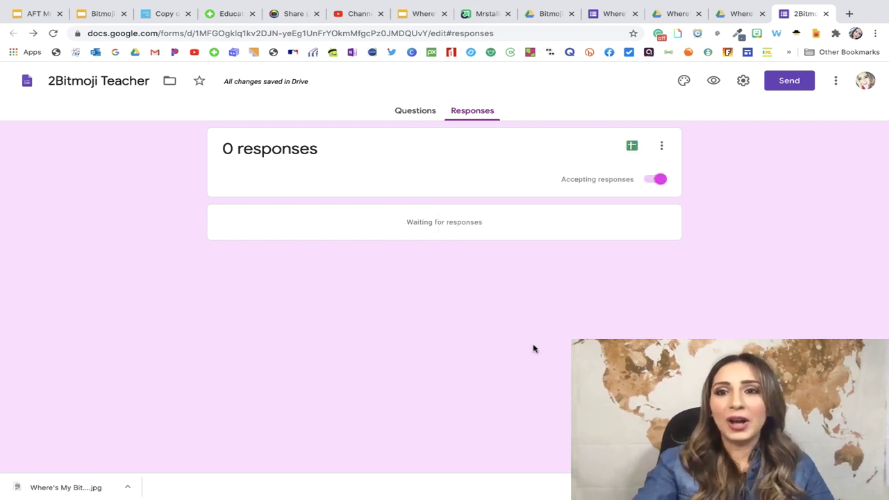
pyautogui.click(417, 112)
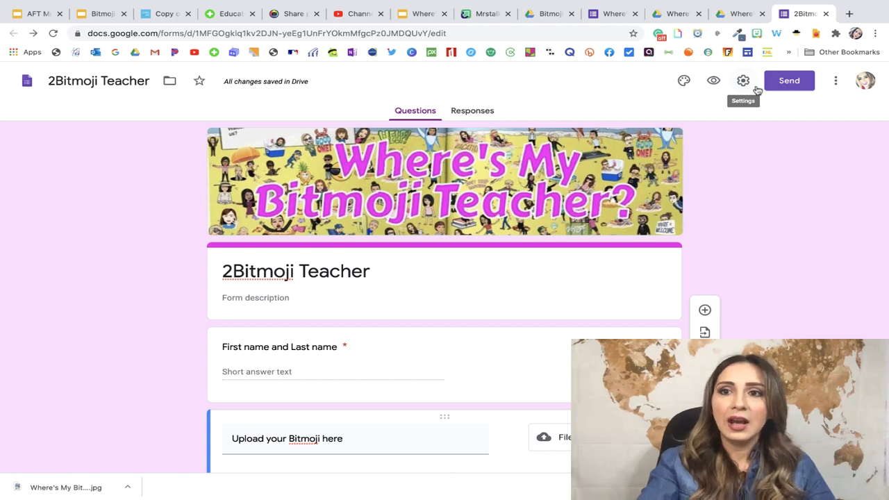
# Copy a shortened link for sharing the form, close the sending dialog and preview the form.
pyautogui.click(790, 89)
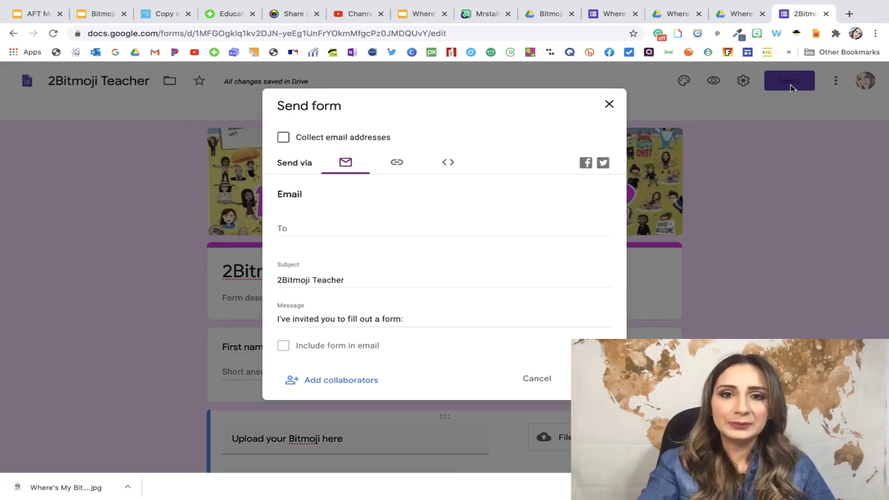
pyautogui.click(398, 165)
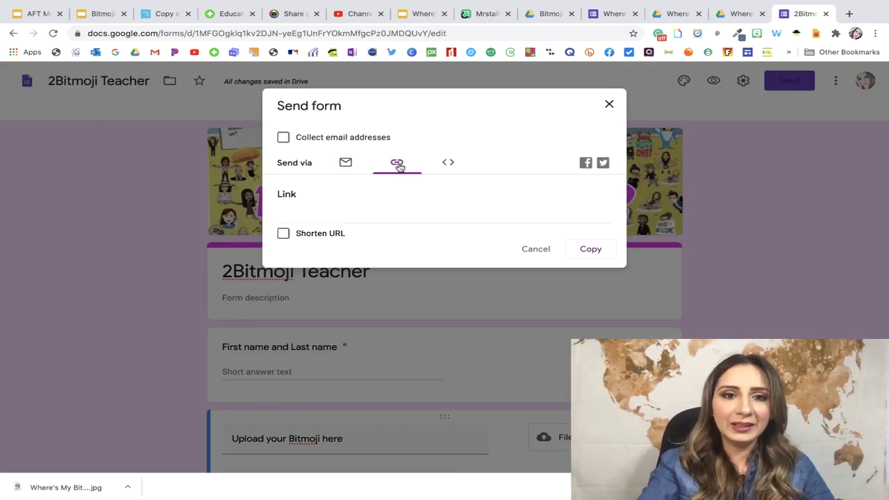
pyautogui.click(283, 235)
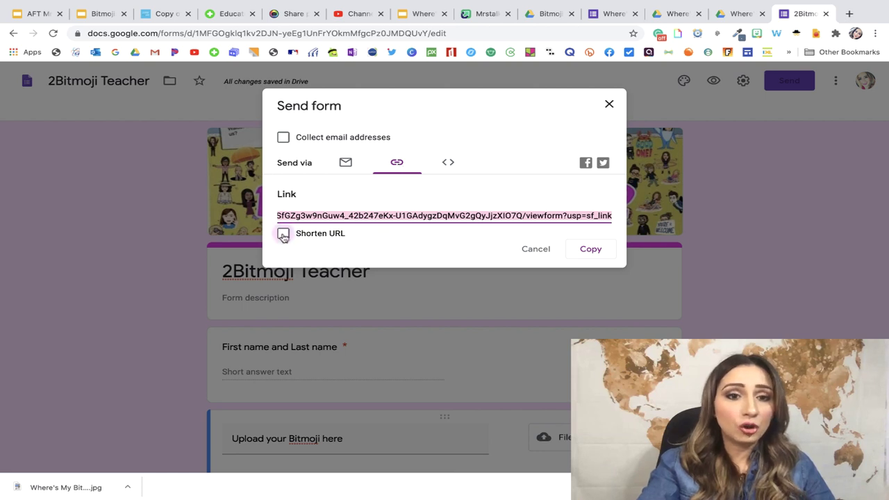
pyautogui.click(592, 250)
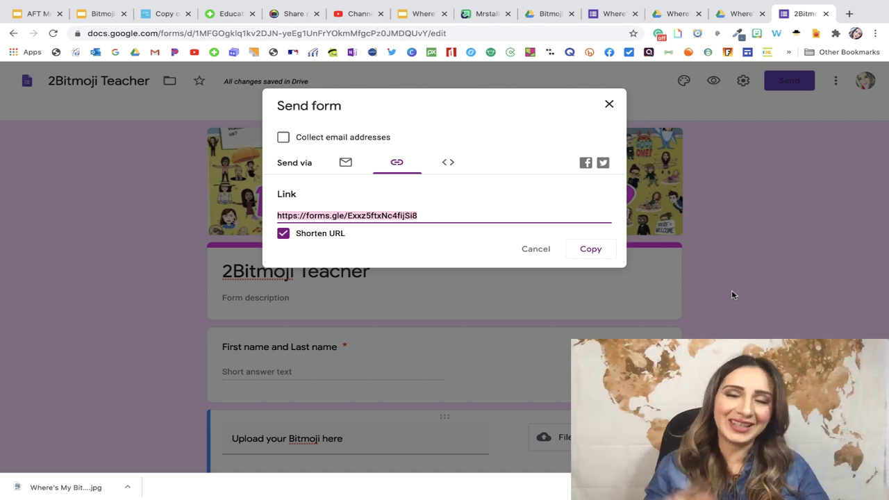
pyautogui.click(731, 294)
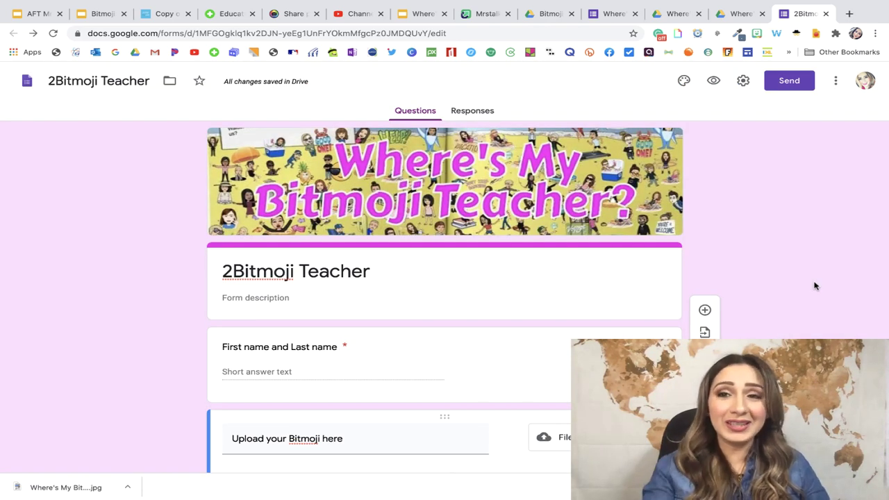
pyautogui.click(713, 82)
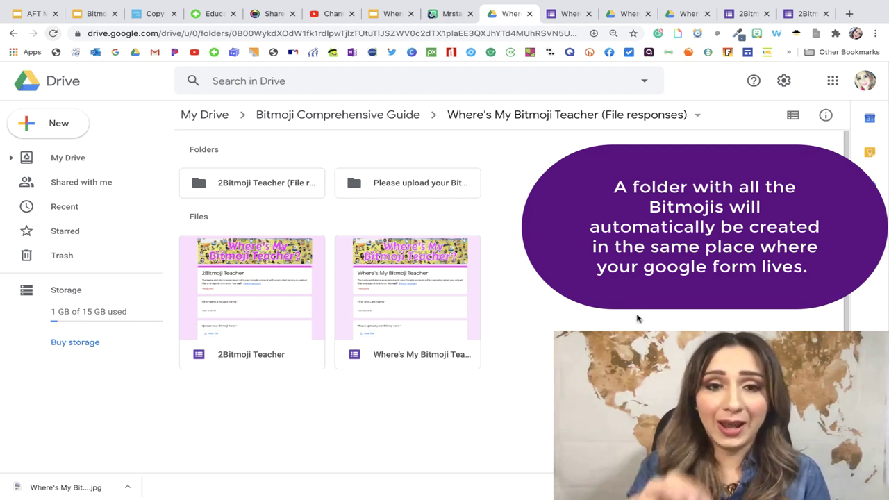
# In Google Drive, open the "Please upload your Bitmoji here" responses folder and download the black-haired Bitmoji with glasses.
pyautogui.doubleClick(393, 183)
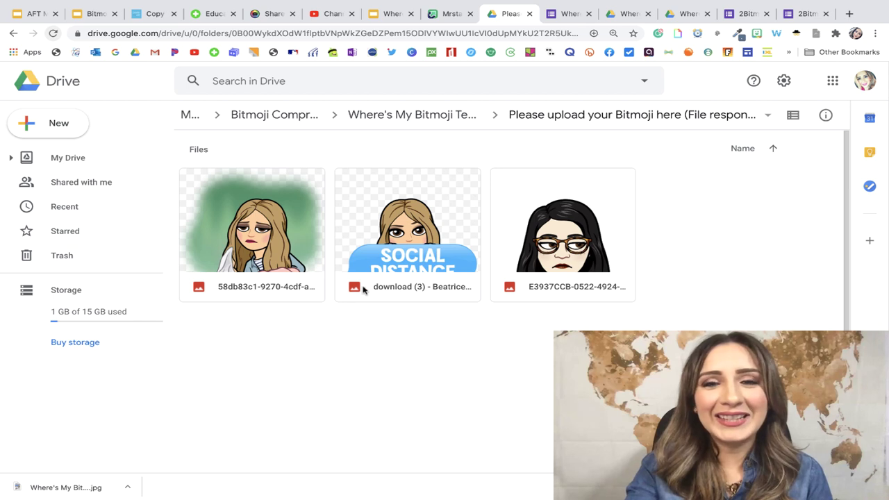
pyautogui.click(559, 255)
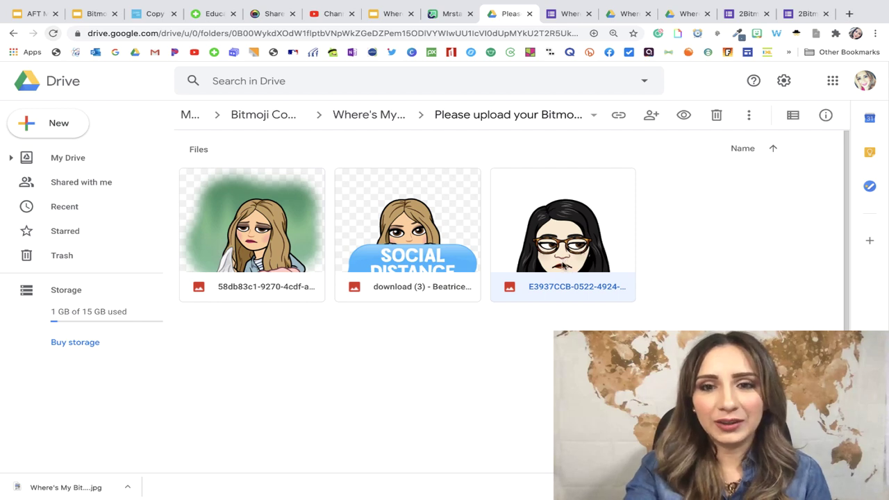
pyautogui.doubleClick(559, 264)
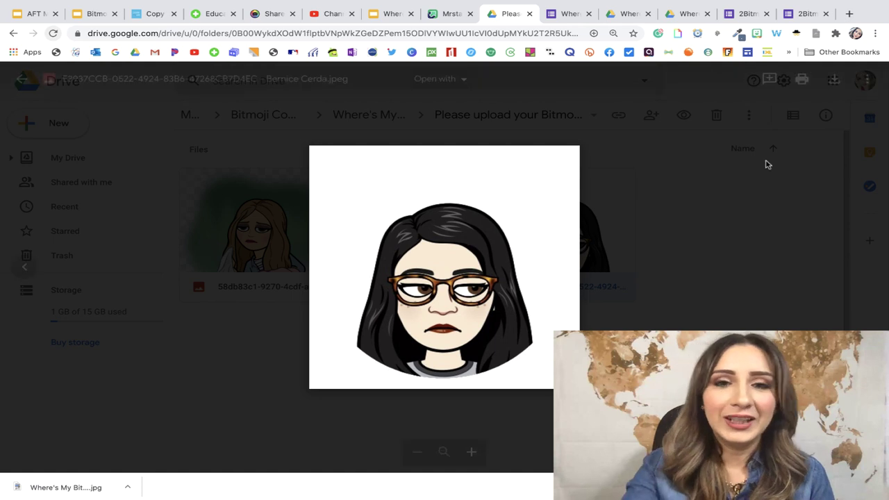
pyautogui.click(834, 81)
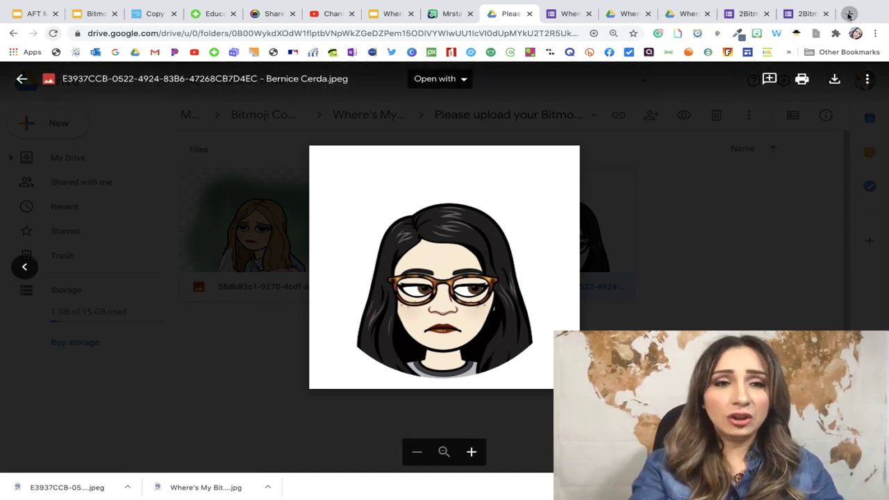
# Open remove.bg in a new browser tab and upload the downloaded Bitmoji to remove its background.
pyautogui.click(848, 13)
pyautogui.write('remove')
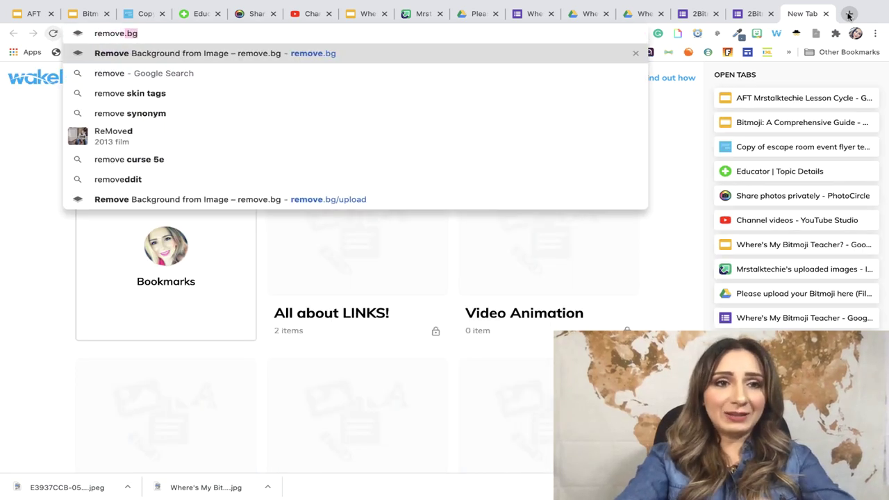
pyautogui.press('Return')
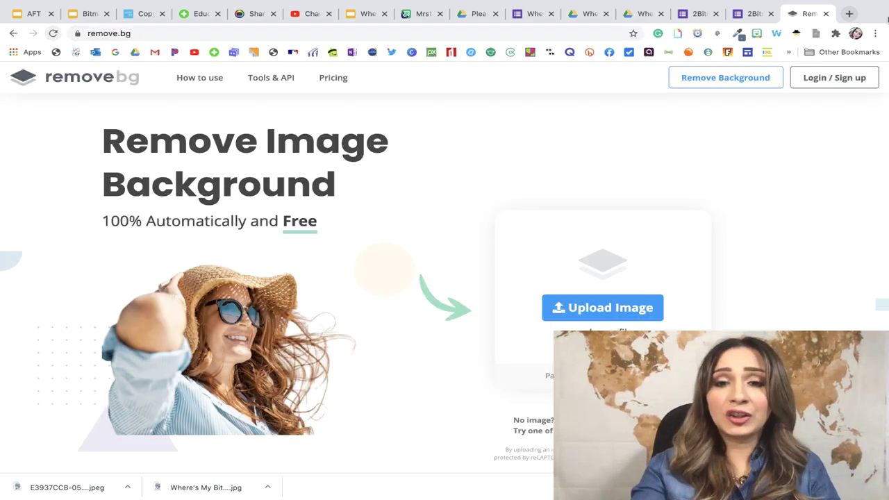
pyautogui.click(575, 312)
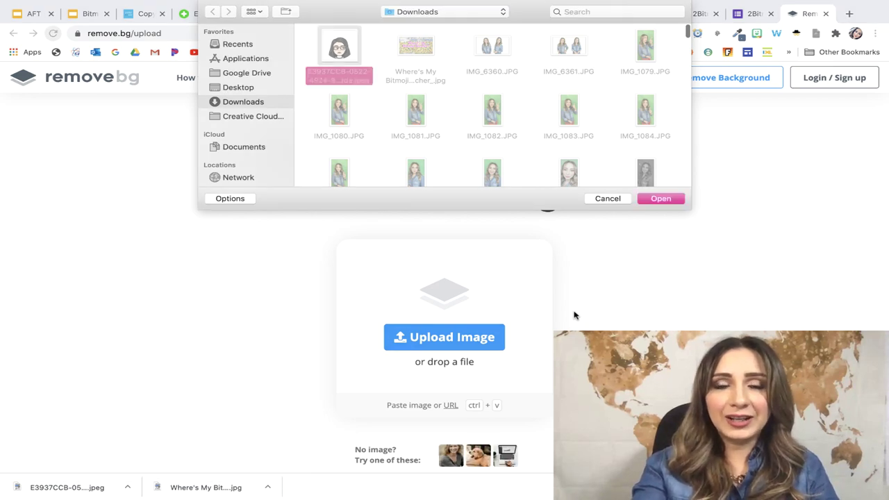
pyautogui.click(656, 199)
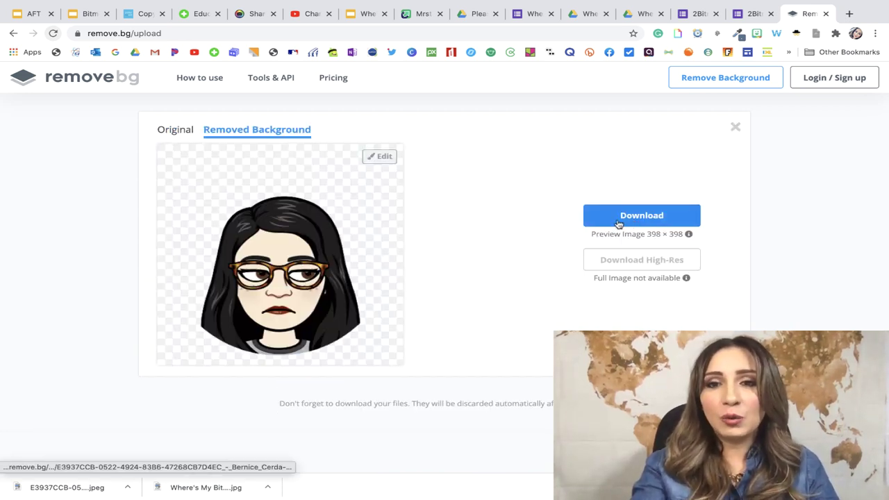
# Copy the background-free Bitmoji, paste it onto slide 2 of the "Where's My Bitmoji Teacher?" Google Slides deck and move it up toward the title.
pyautogui.rightClick(262, 276)
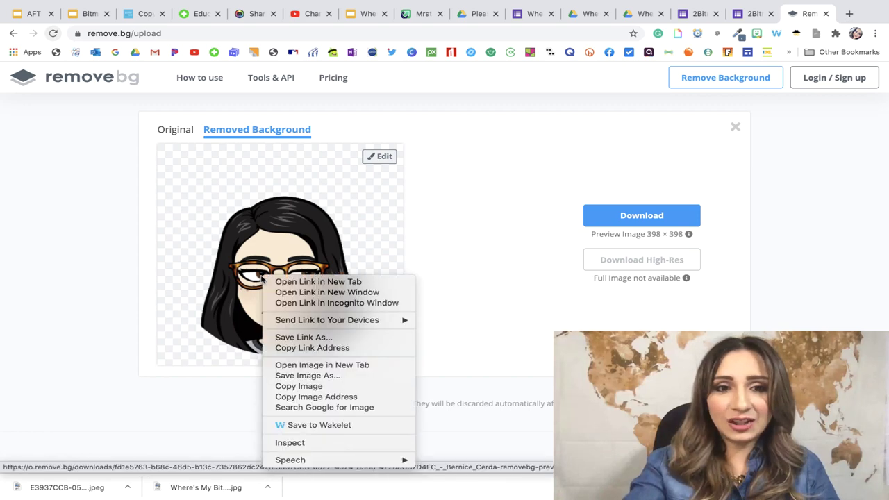
pyautogui.click(351, 386)
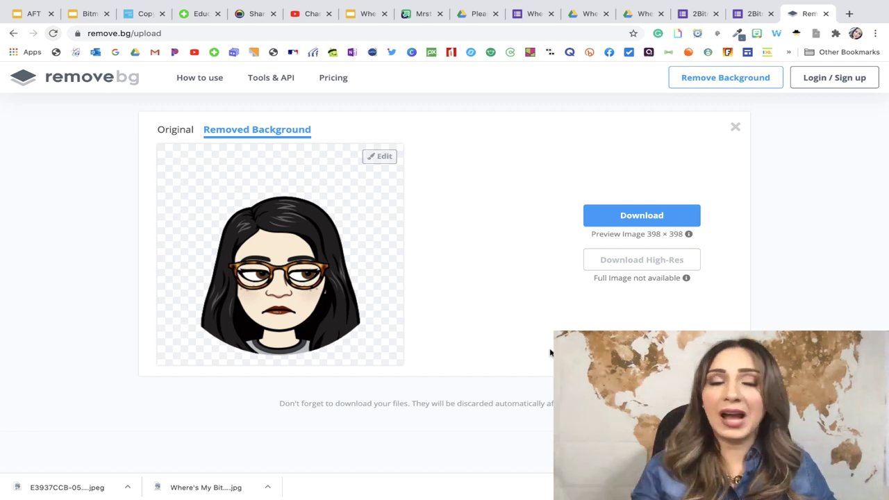
pyautogui.hotkey('ctrl', '7')
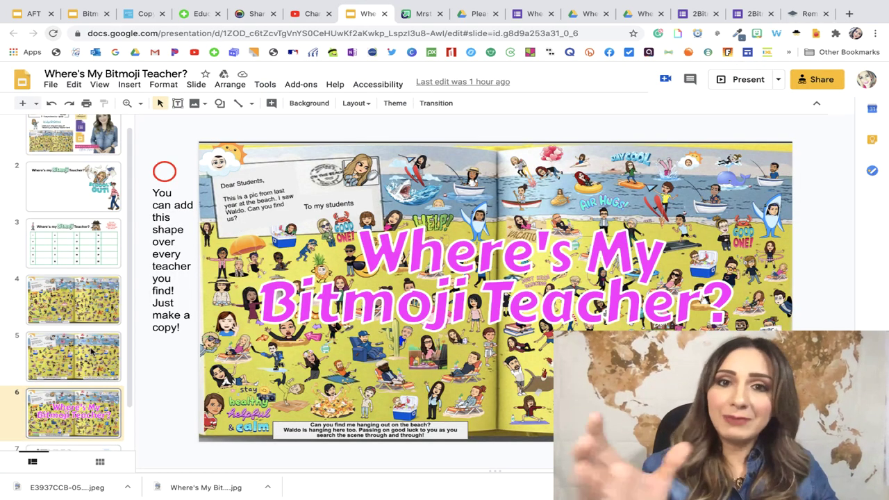
pyautogui.click(57, 202)
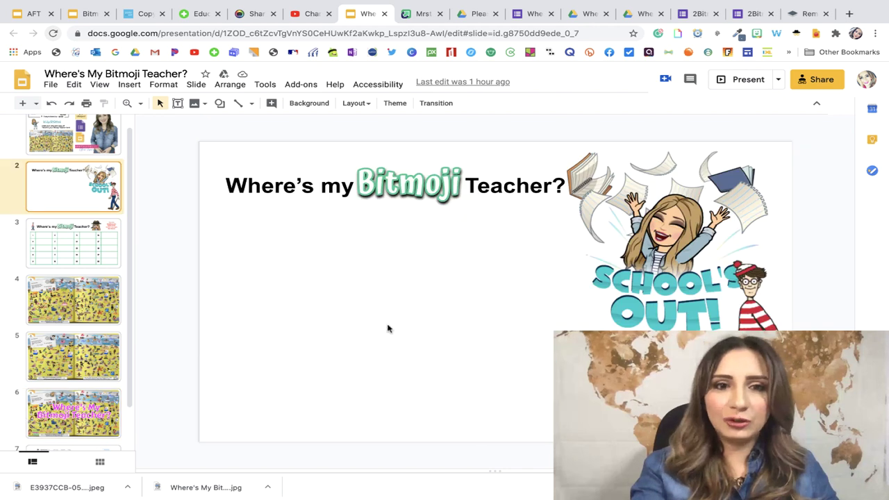
pyautogui.hotkey('ctrl', 'v')
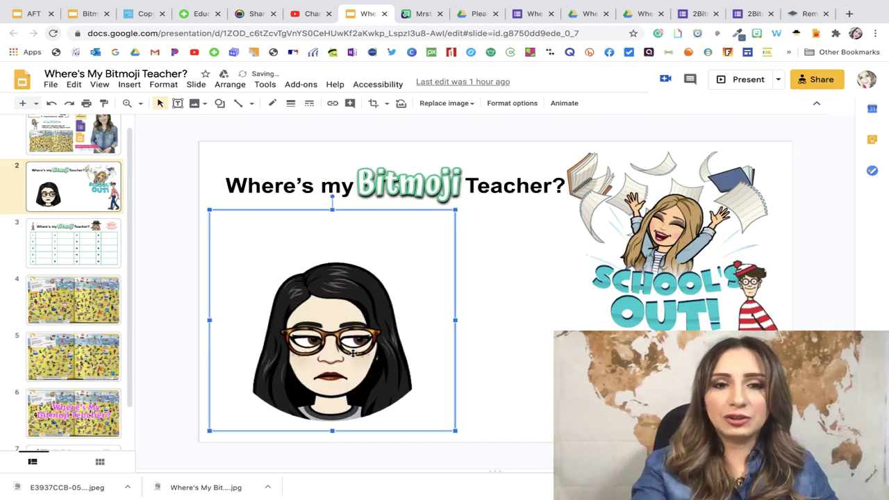
pyautogui.moveTo(346, 355); pyautogui.dragTo(375, 284)
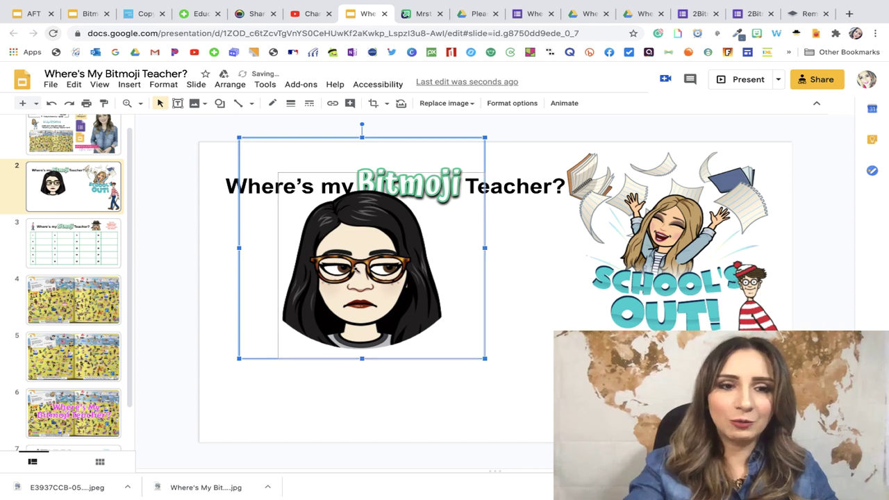